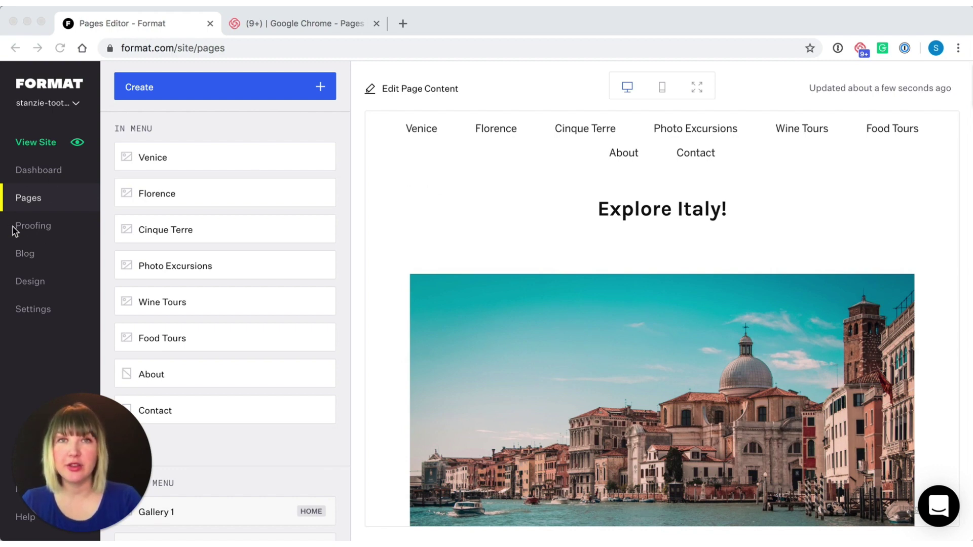
- Create a new collection named Italy and land on its empty editing page
left_click(222, 90)
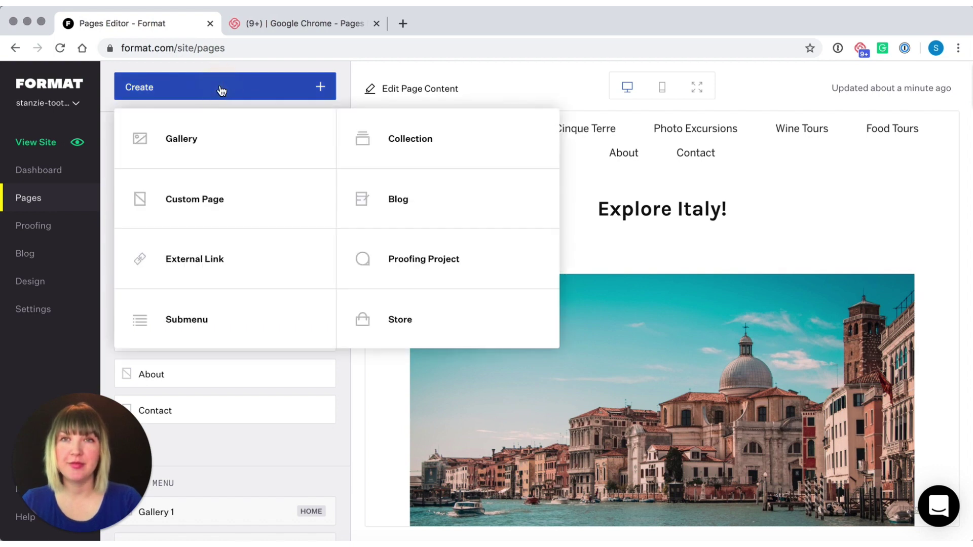
left_click(409, 138)
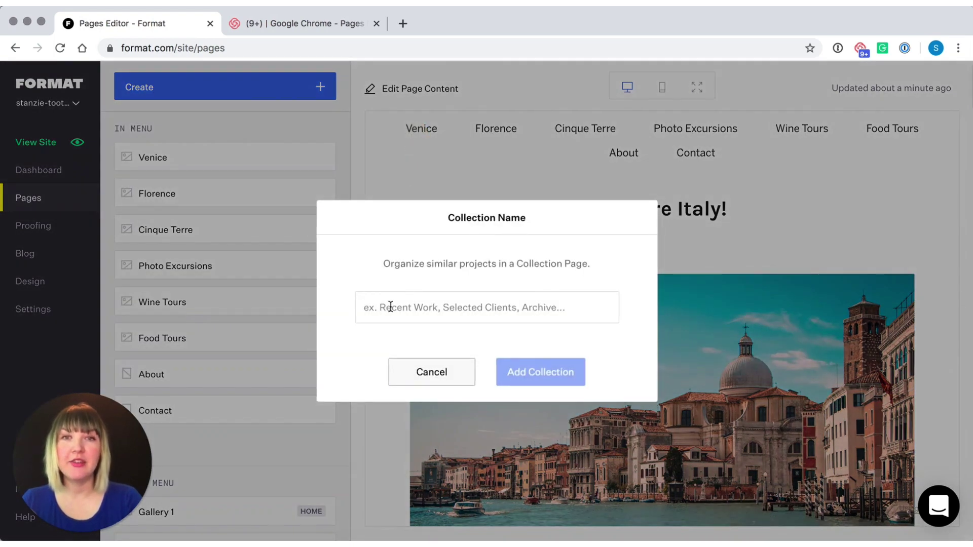
left_click(406, 308)
type("Italy")
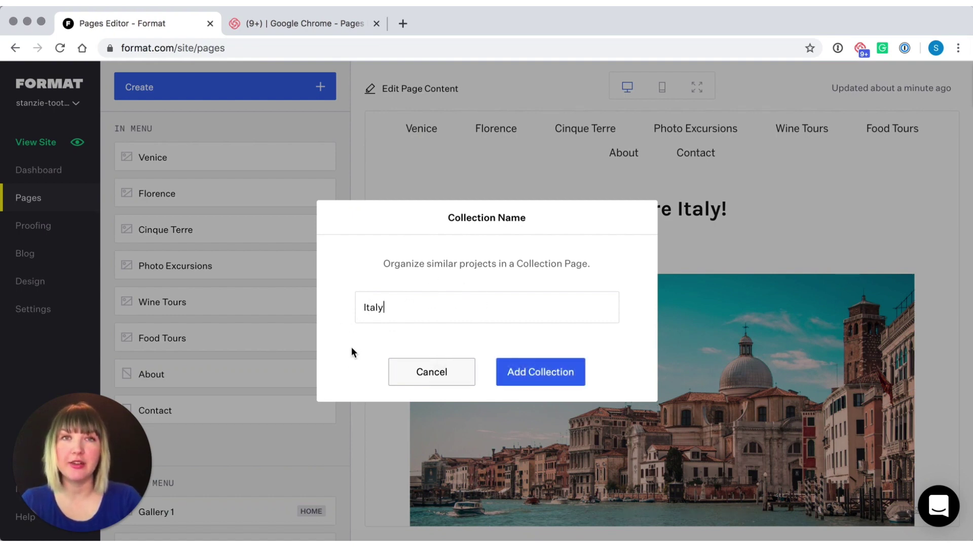
left_click(552, 374)
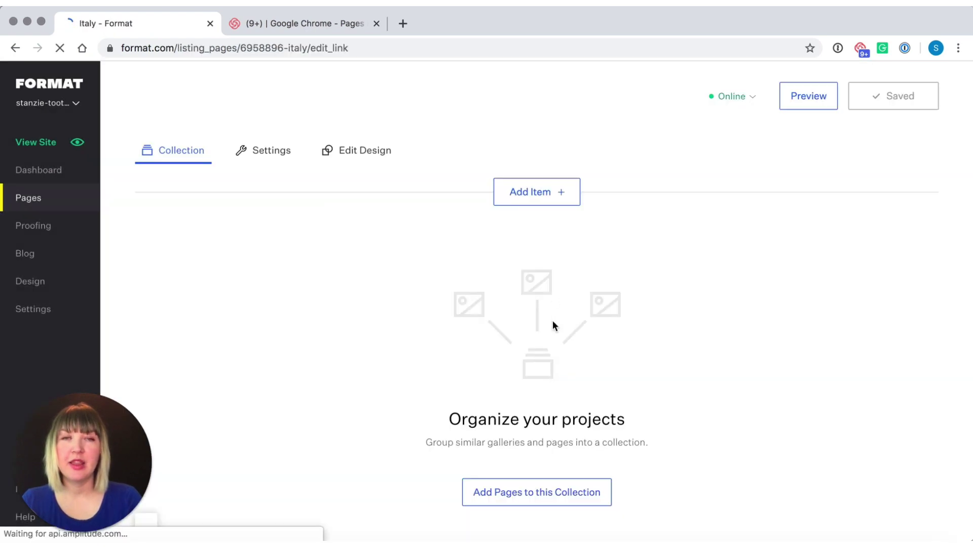
- Add the Cinque Terre, Florence, Venice, Food Tours, Photo Excursions and Wine Tours pages to Italy
left_click(532, 195)
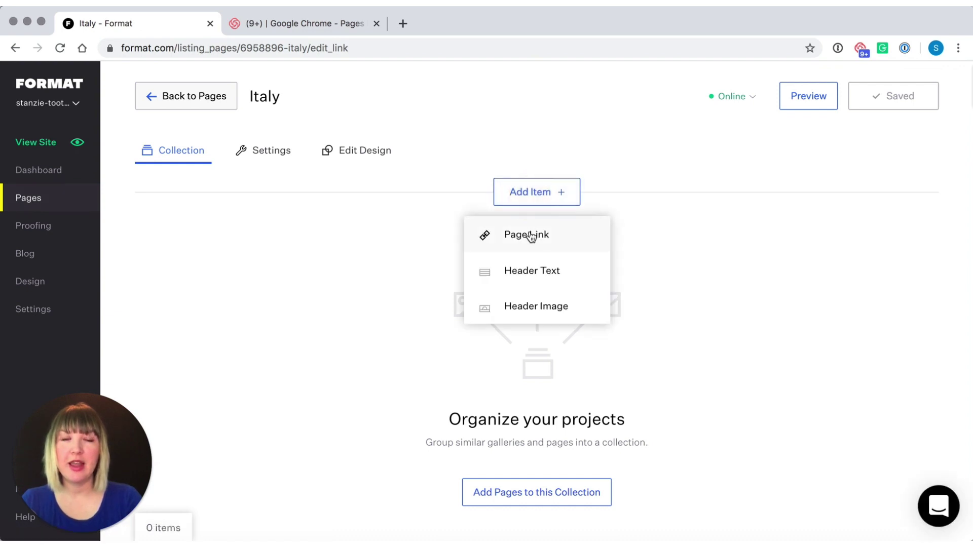
left_click(531, 237)
scroll(567, 310, "down", 5)
scroll(566, 310, "down", 3)
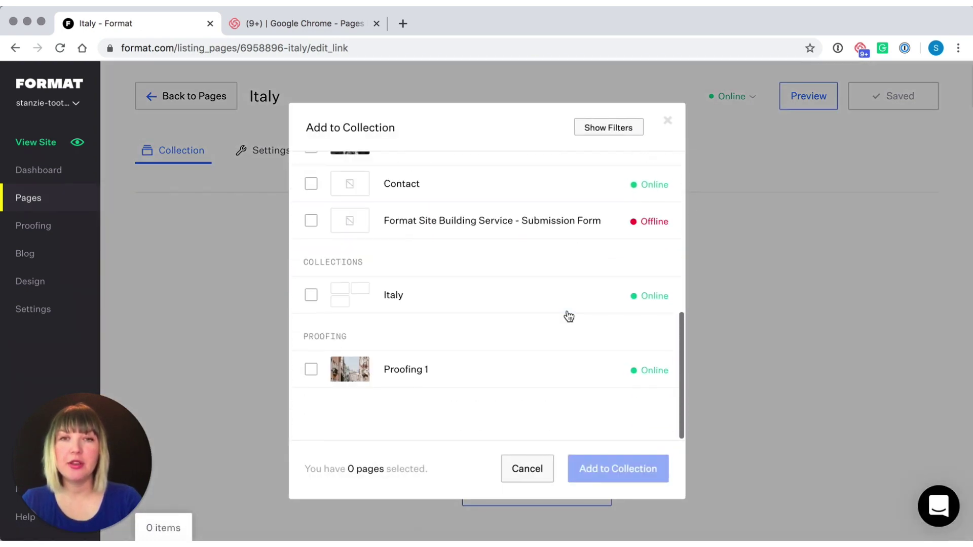
scroll(568, 316, "up", 4)
scroll(570, 316, "up", 3)
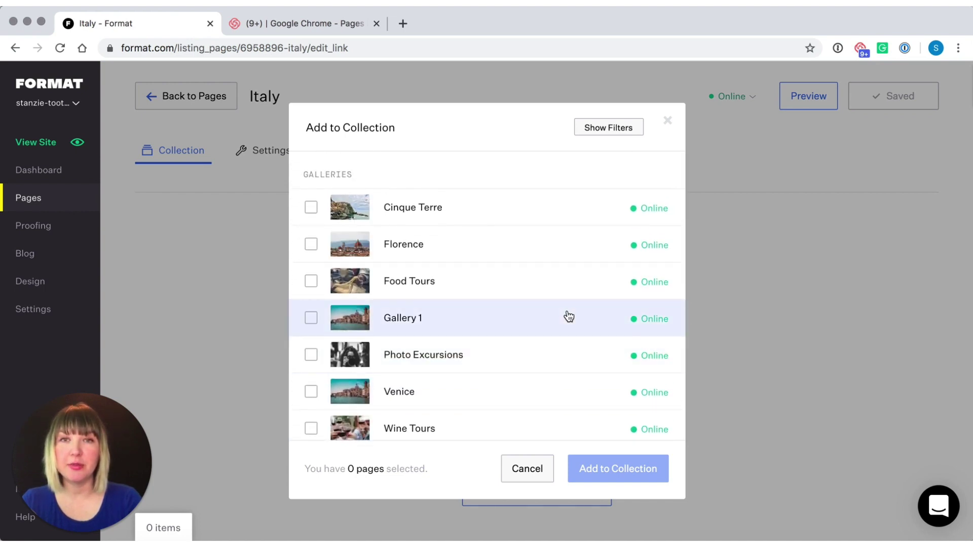
left_click(505, 215)
left_click(490, 252)
left_click(467, 402)
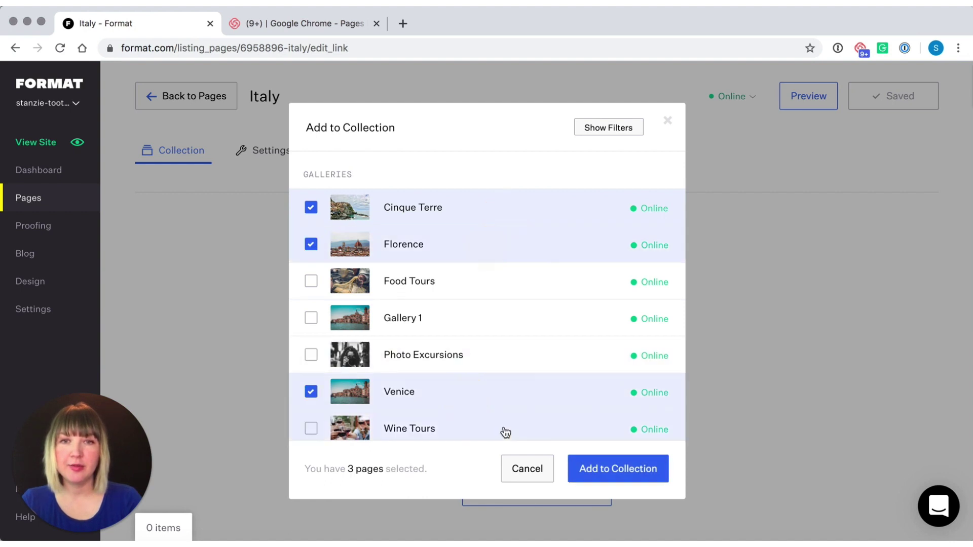
scroll(467, 381, "down", 1)
left_click(493, 263)
left_click(480, 341)
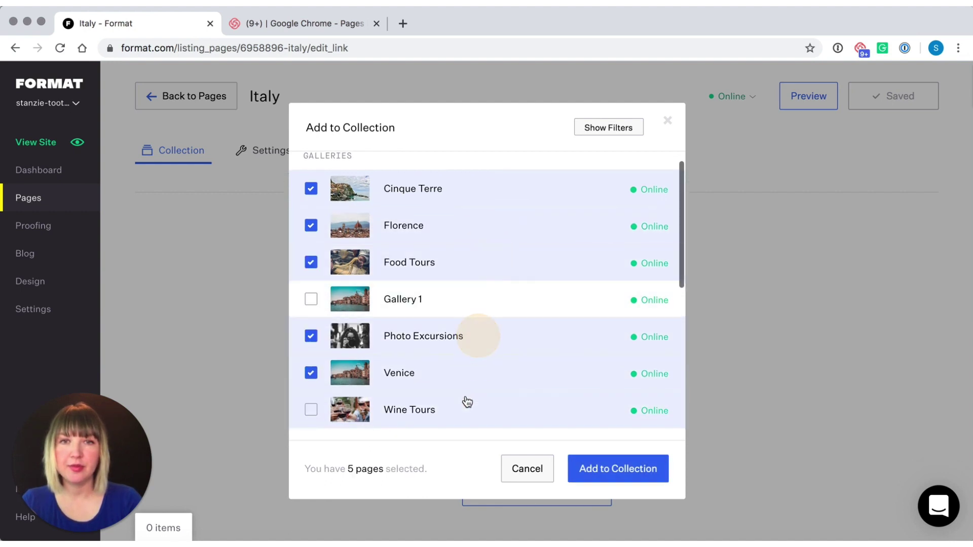
left_click(463, 410)
scroll(463, 410, "down", 3)
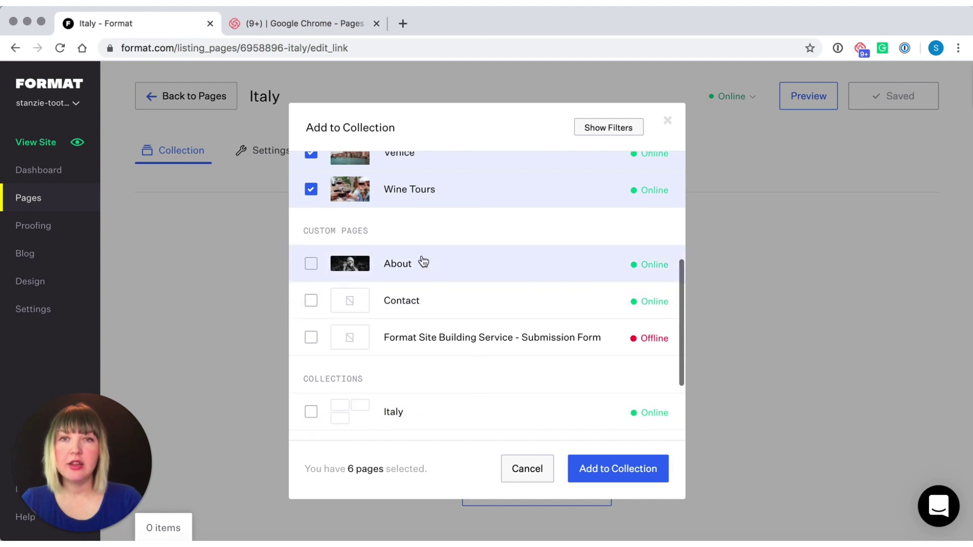
scroll(380, 336, "down", 3)
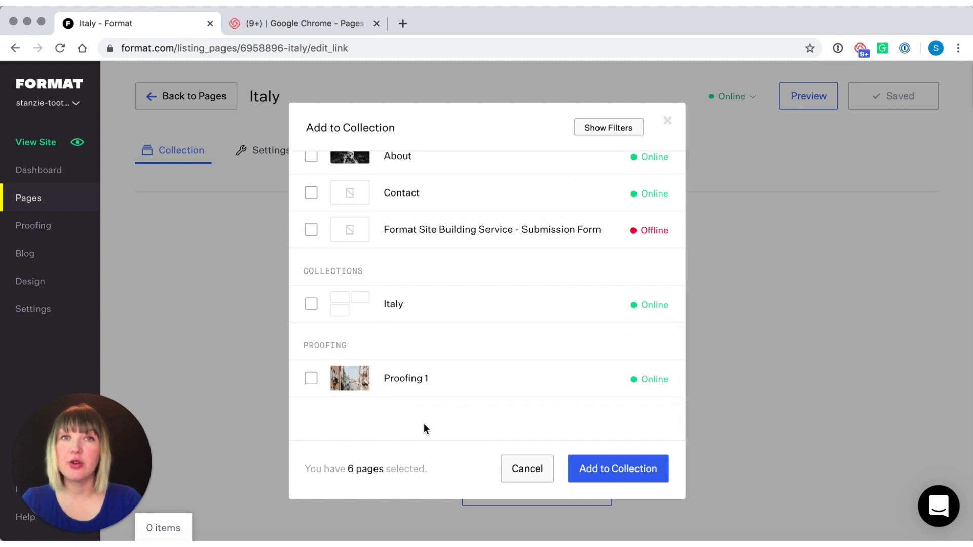
left_click(601, 469)
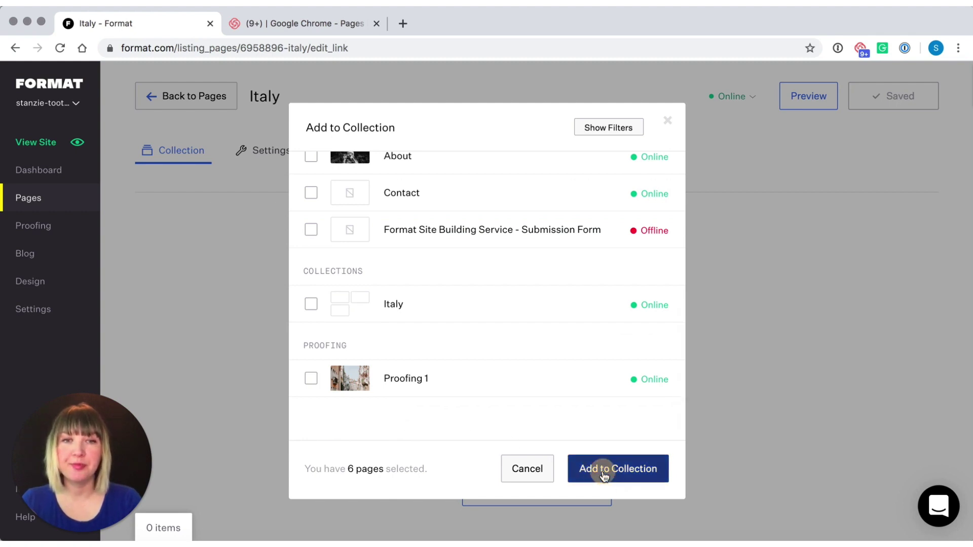
scroll(626, 397, "down", 3)
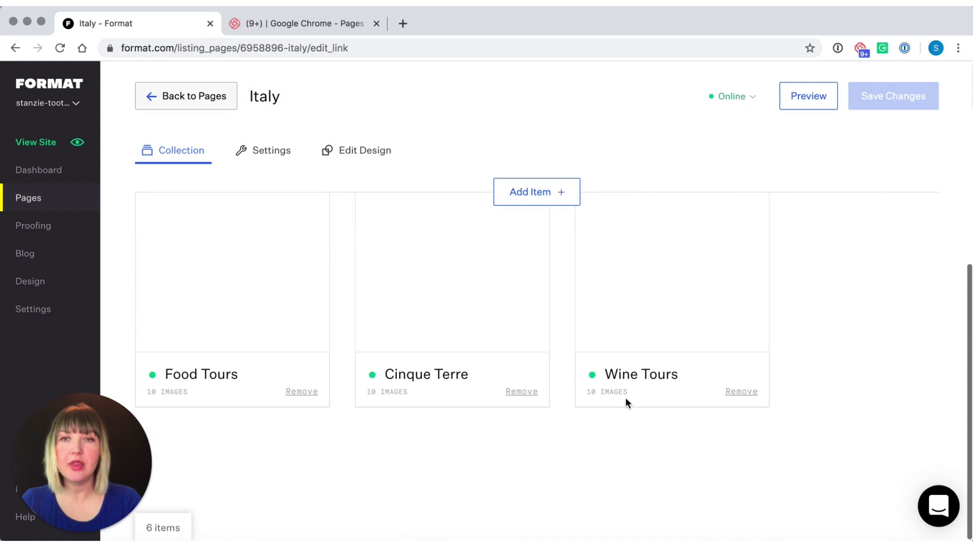
scroll(456, 342, "up", 3)
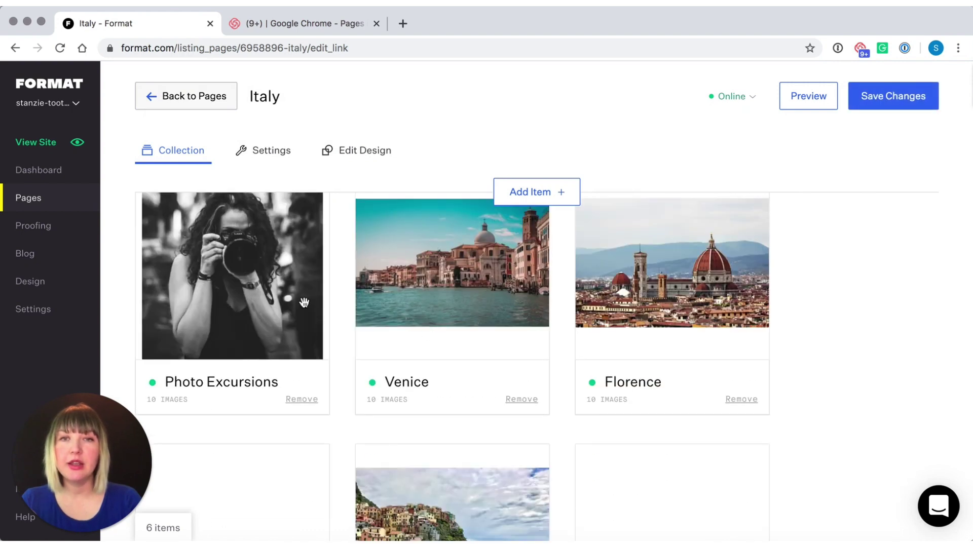
scroll(450, 292, "up", 1)
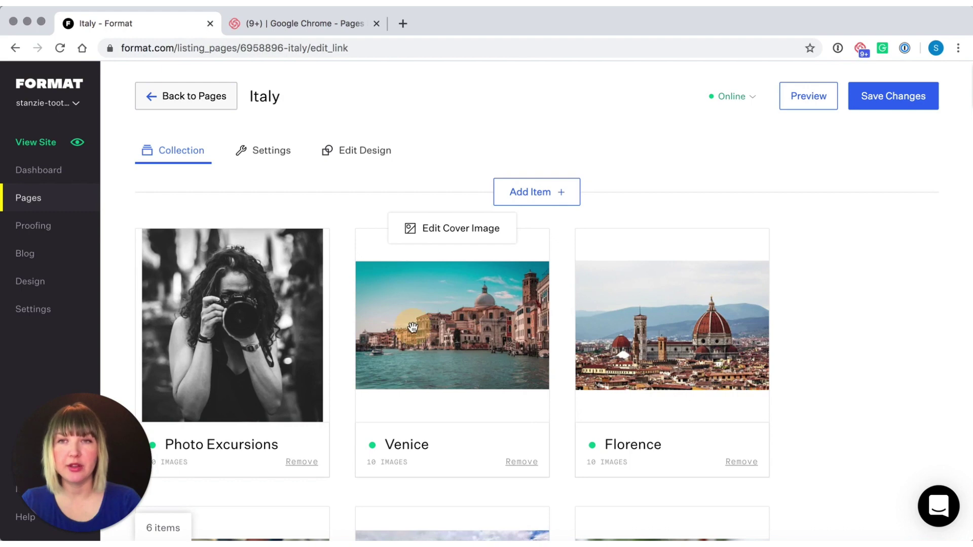
- Move the Venice card to the first position in the collection
left_click_drag(412, 326, 228, 328)
left_click_drag(628, 296, 419, 296)
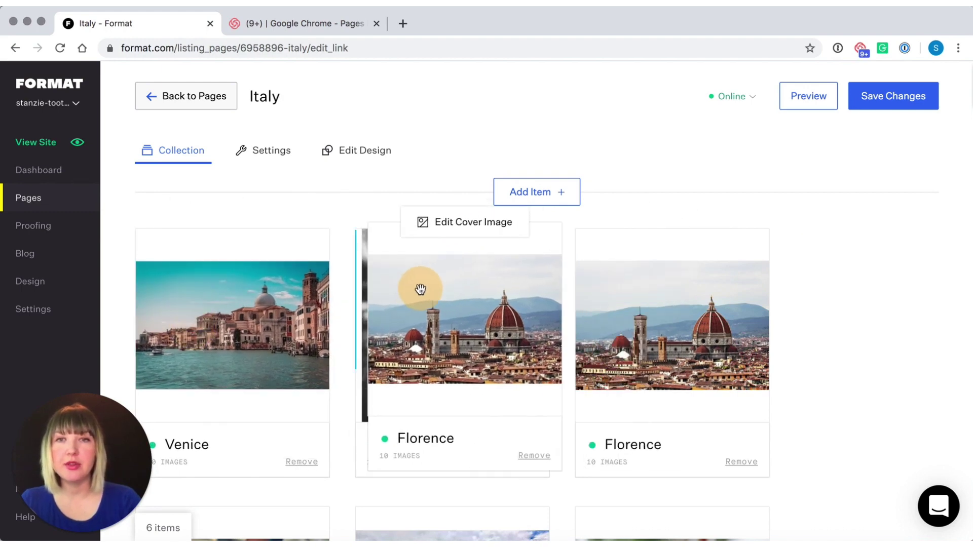
scroll(575, 357, "down", 3)
scroll(577, 363, "up", 1)
scroll(577, 363, "up", 3)
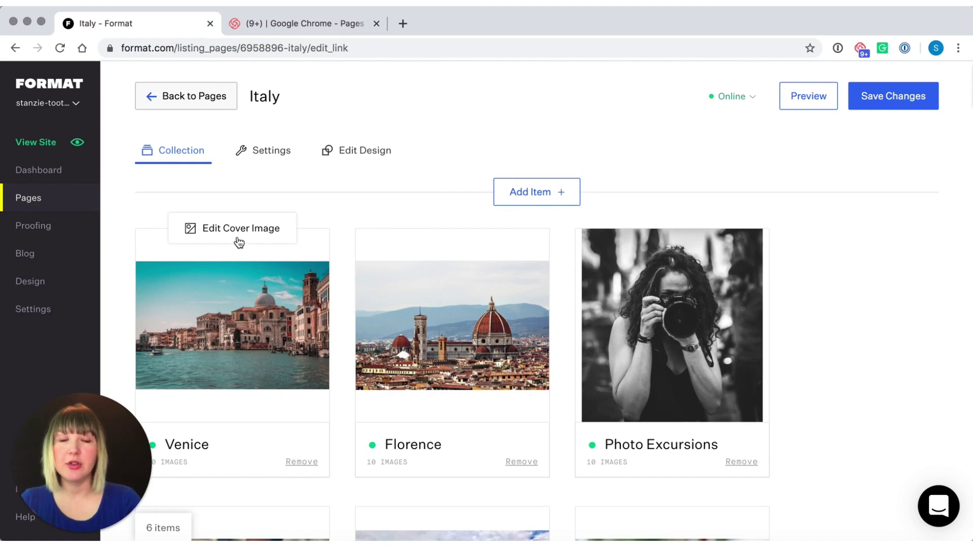
- Recrop Venice's cover image slightly tighter, framed on the domed church
left_click(240, 232)
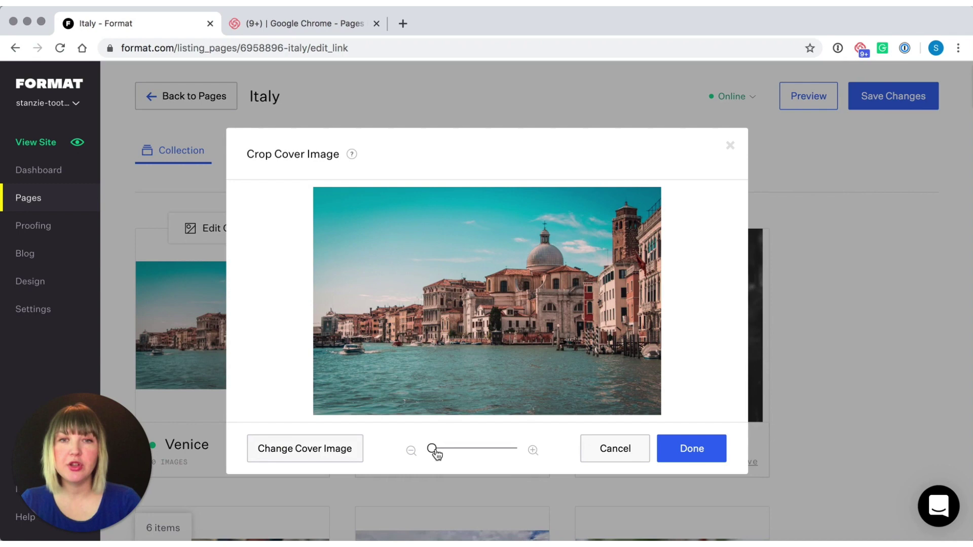
mouse_move(434, 450)
left_mouse_down()
mouse_move(468, 450)
mouse_move(424, 450)
left_mouse_up()
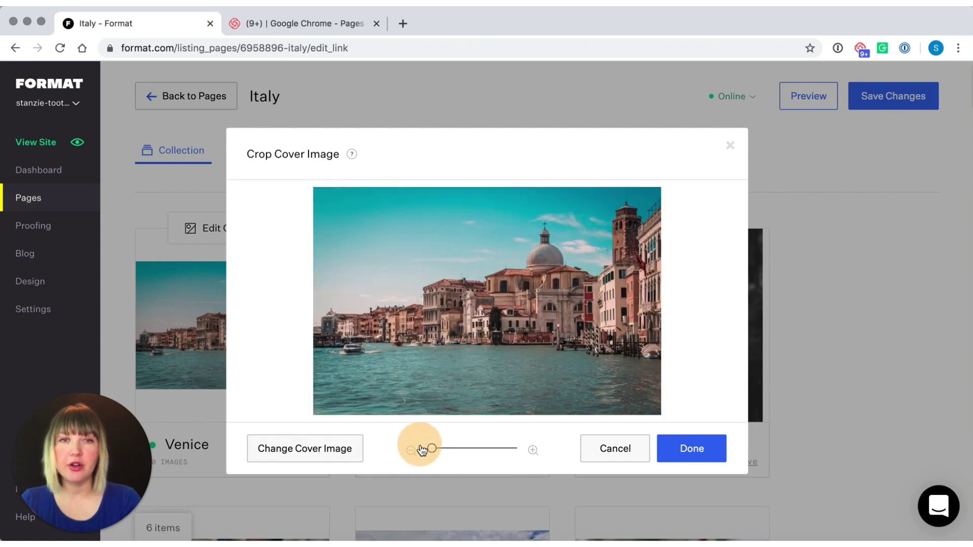
right_click(422, 450)
key("Escape")
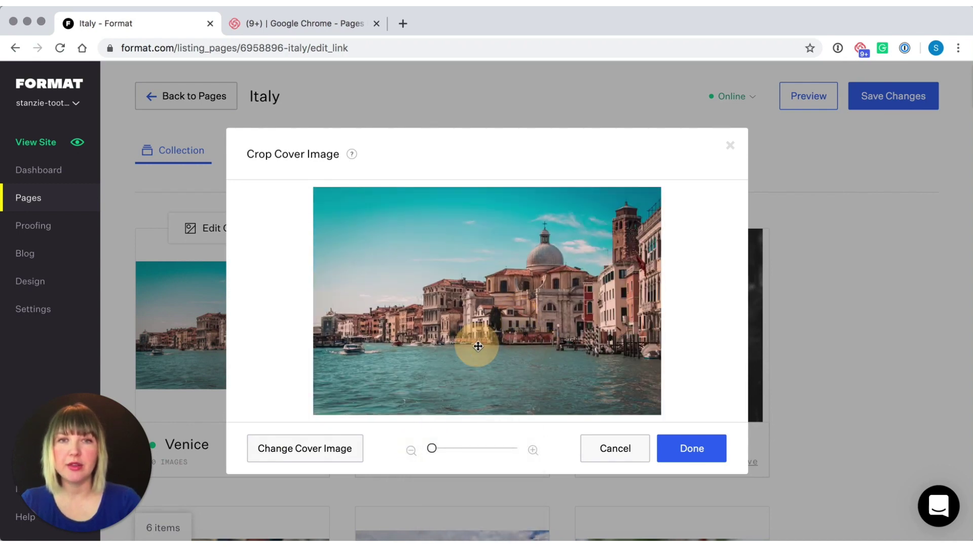
left_click_drag(433, 451, 440, 451)
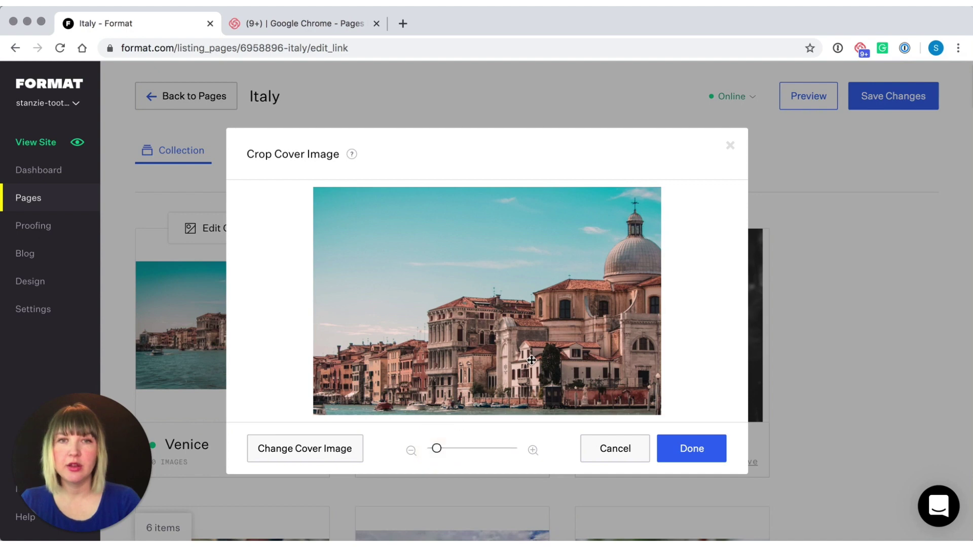
left_click_drag(532, 357, 448, 343)
- Apply the Venice crop and save the collection, keeping it out of the site menu
left_click(700, 454)
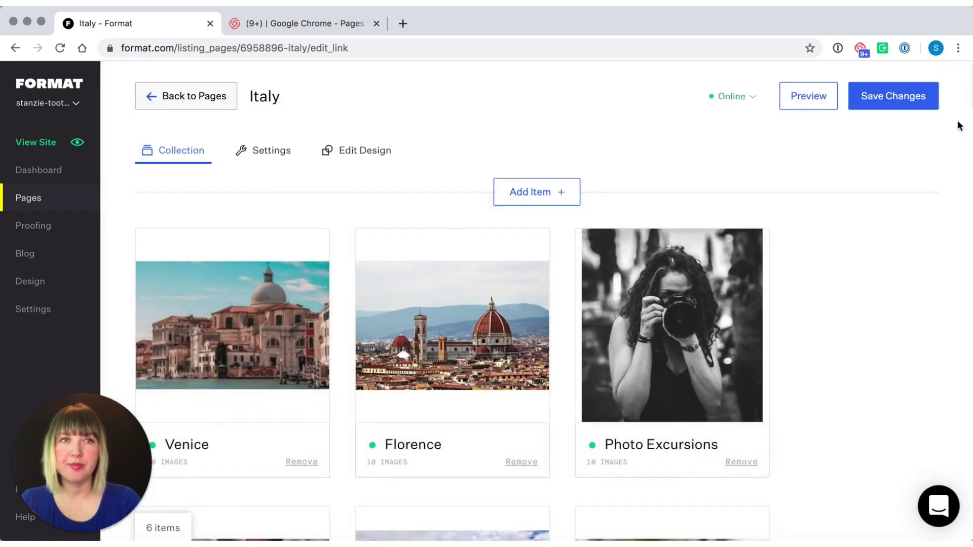
left_click(905, 96)
mouse_move(453, 325)
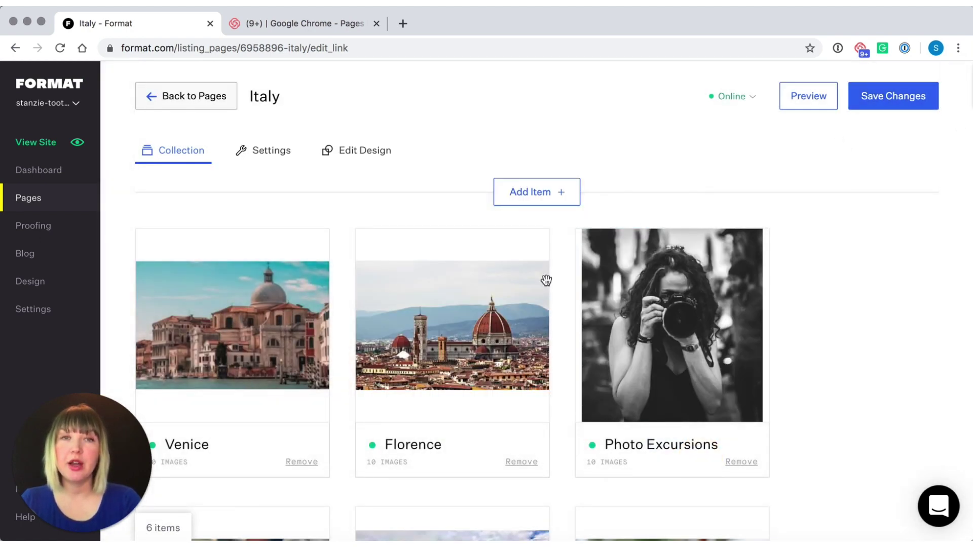
left_click(897, 99)
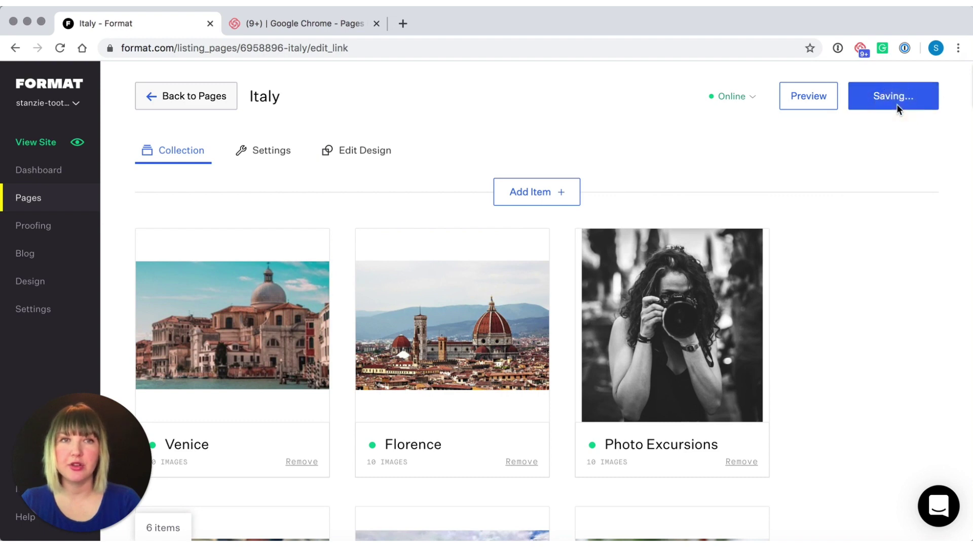
left_click(831, 260)
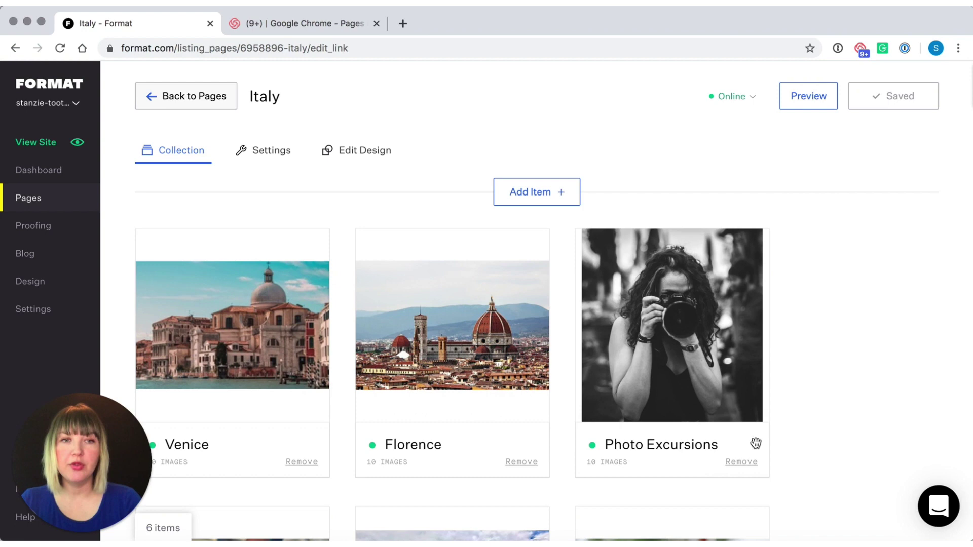
- Remove Photo Excursions, move Food Tours to second after Venice, and save
left_click(750, 470)
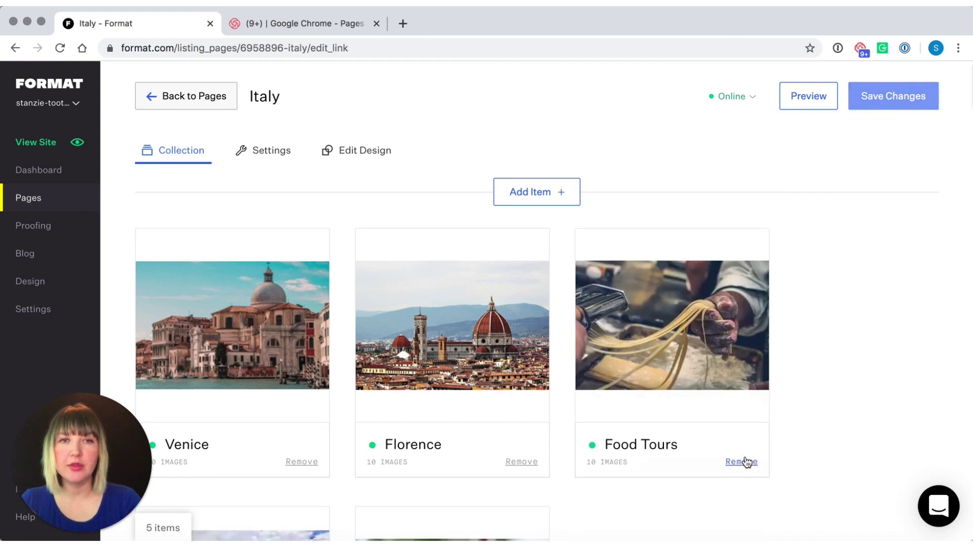
scroll(745, 456, "down", 3)
scroll(746, 456, "up", 2)
left_click_drag(690, 335, 402, 297)
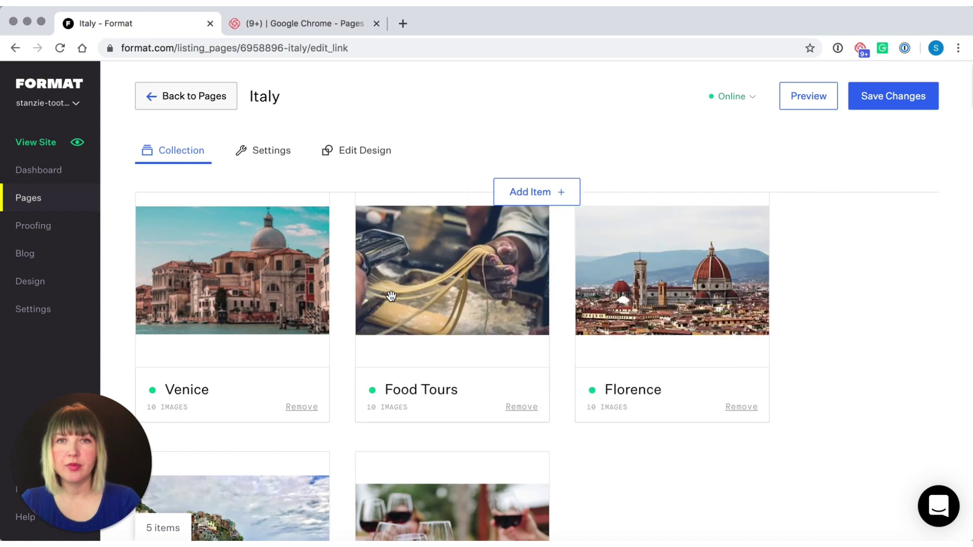
left_click(918, 95)
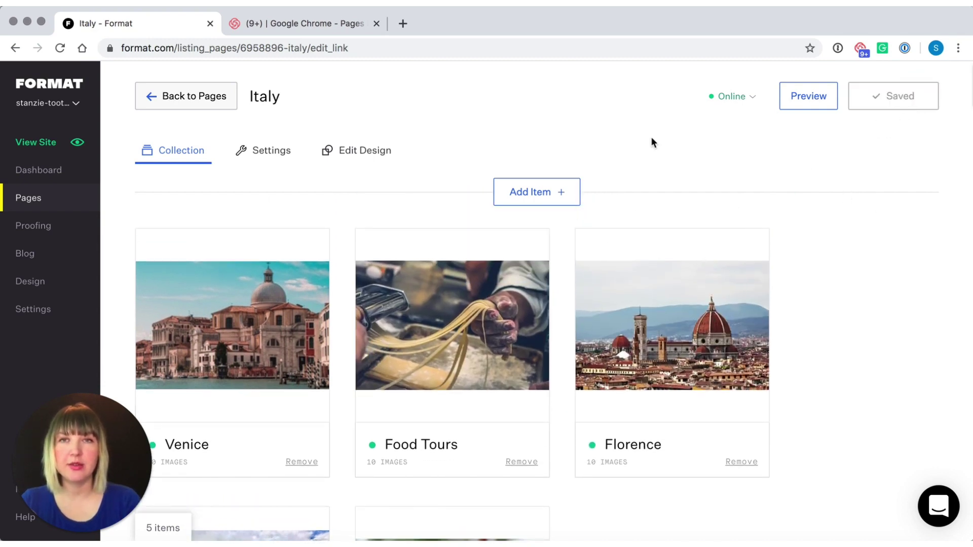
- Reach the advanced theme options in the collection's design settings
left_click(357, 154)
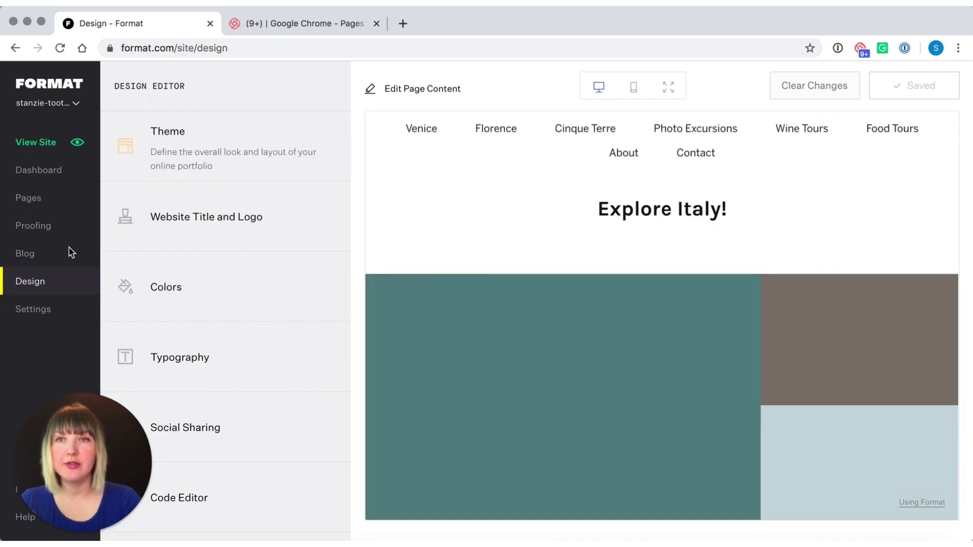
left_click(193, 144)
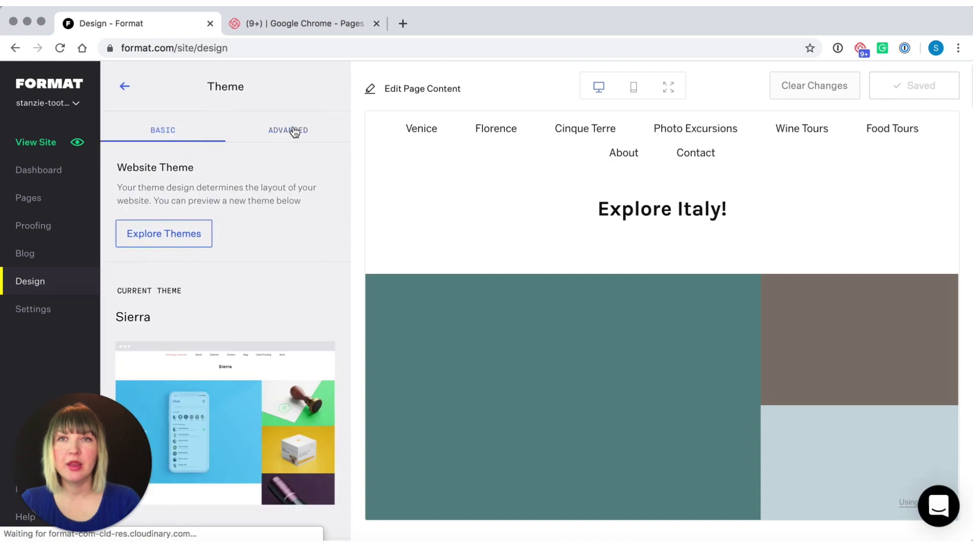
left_click(296, 132)
scroll(272, 290, "down", 5)
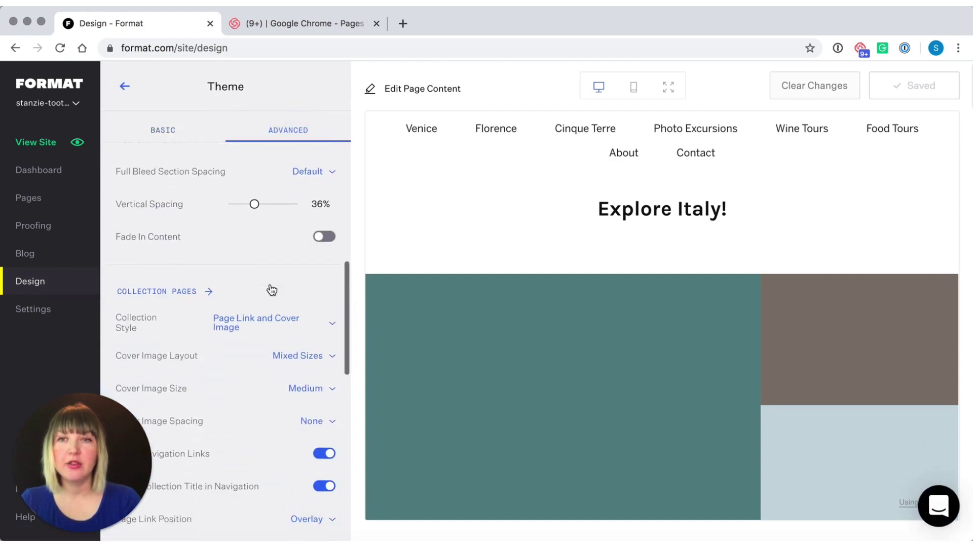
scroll(271, 290, "down", 5)
scroll(269, 283, "up", 1)
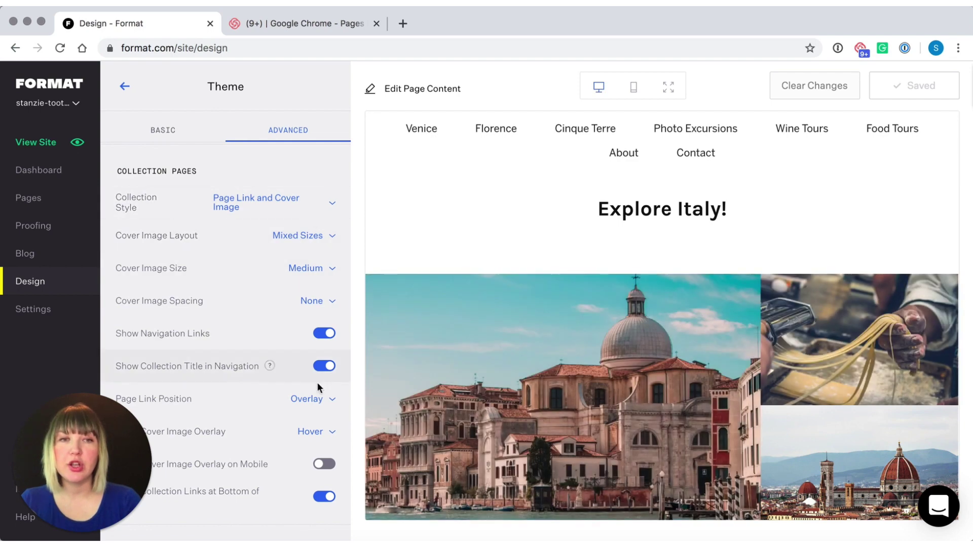
scroll(536, 410, "down", 3)
scroll(536, 411, "down", 2)
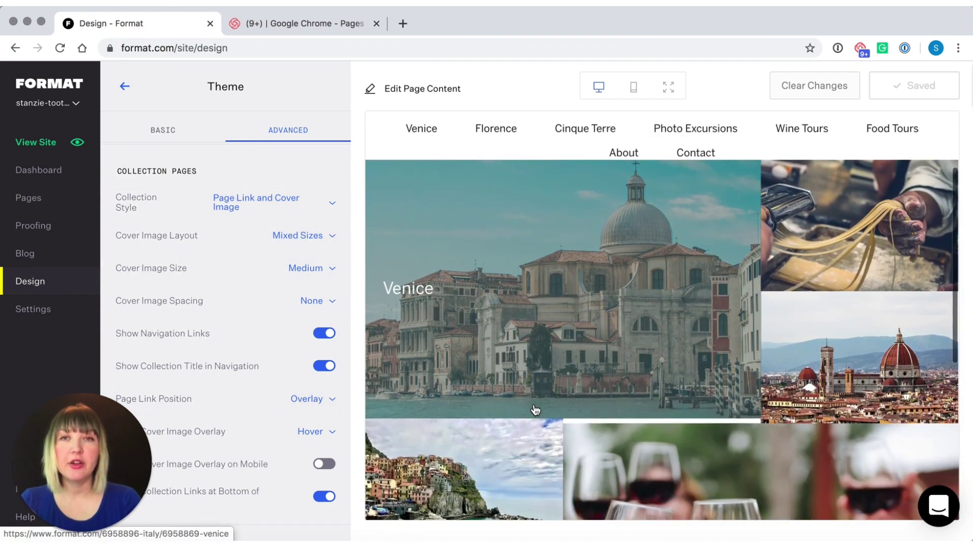
scroll(535, 410, "up", 2)
- Set cover images to Square with Normal spacing and page titles Below
left_click(327, 237)
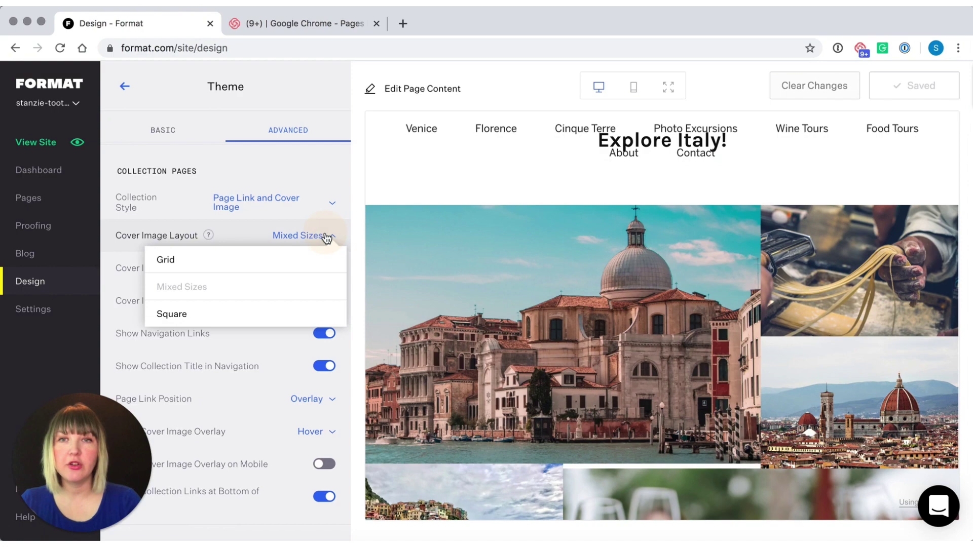
left_click(285, 316)
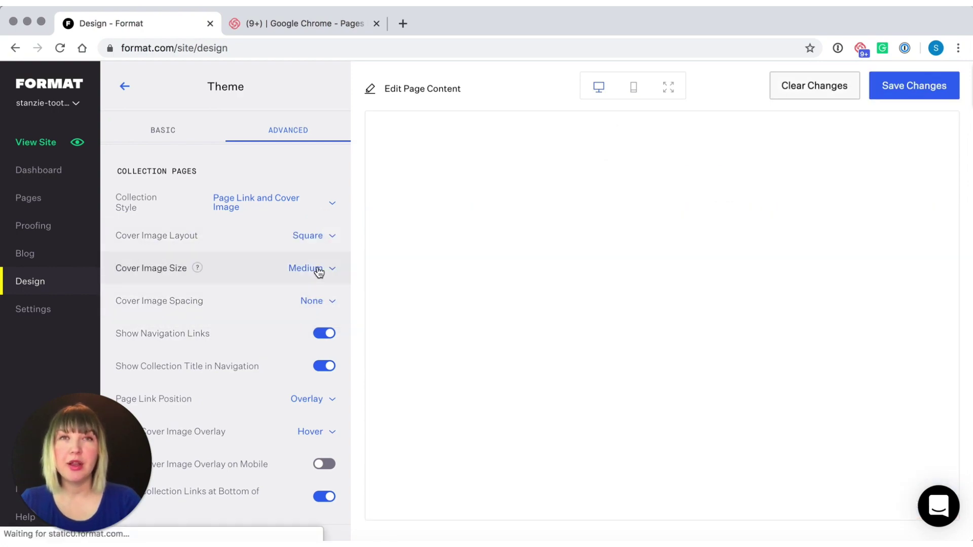
left_click(315, 302)
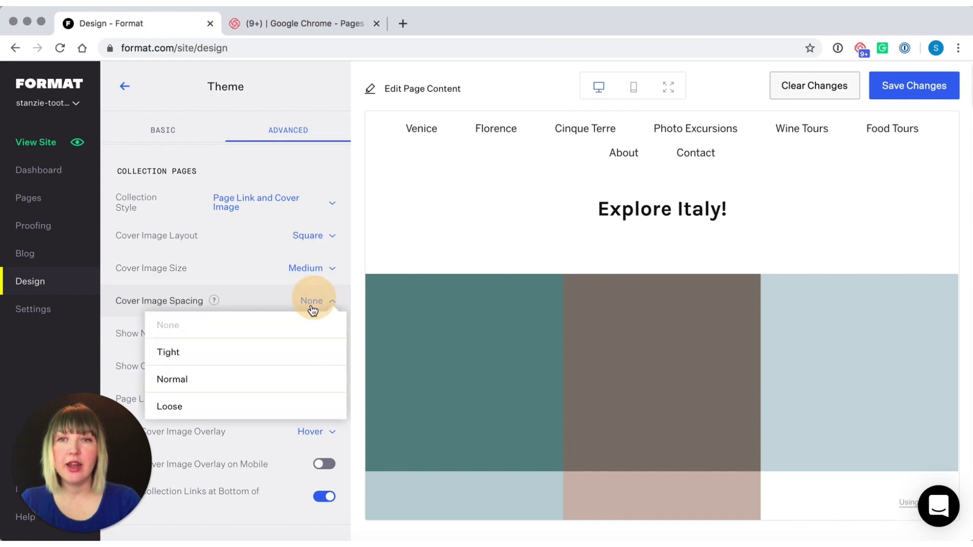
left_click(283, 379)
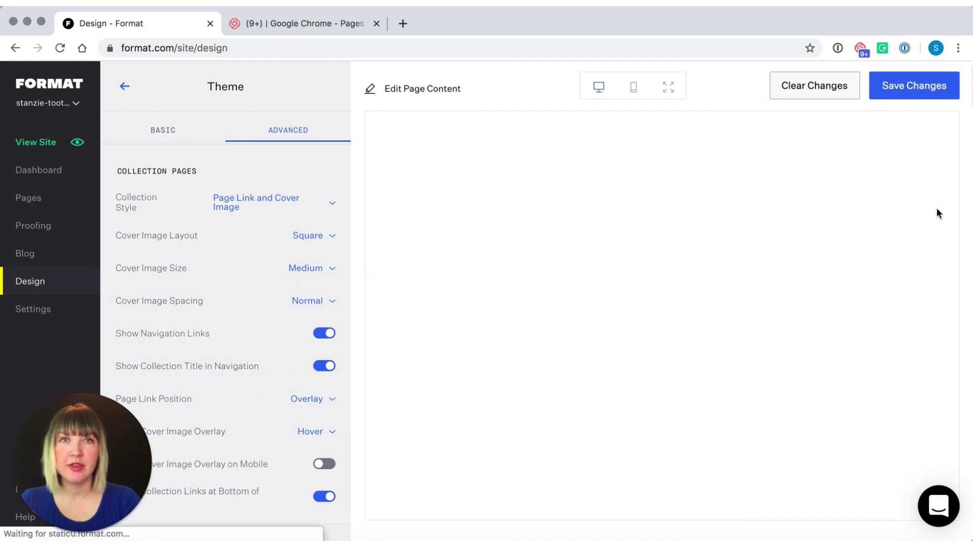
scroll(314, 388, "down", 2)
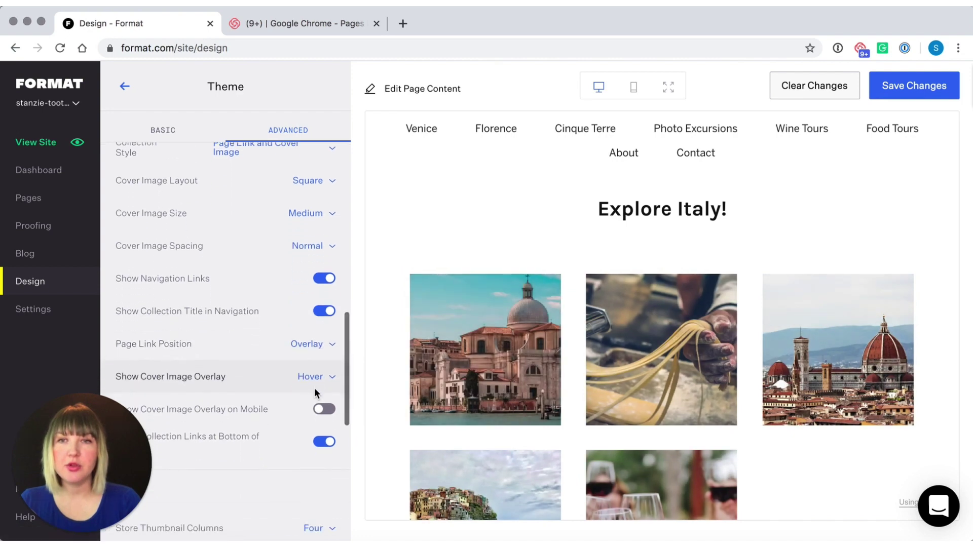
left_click(313, 344)
left_click(292, 372)
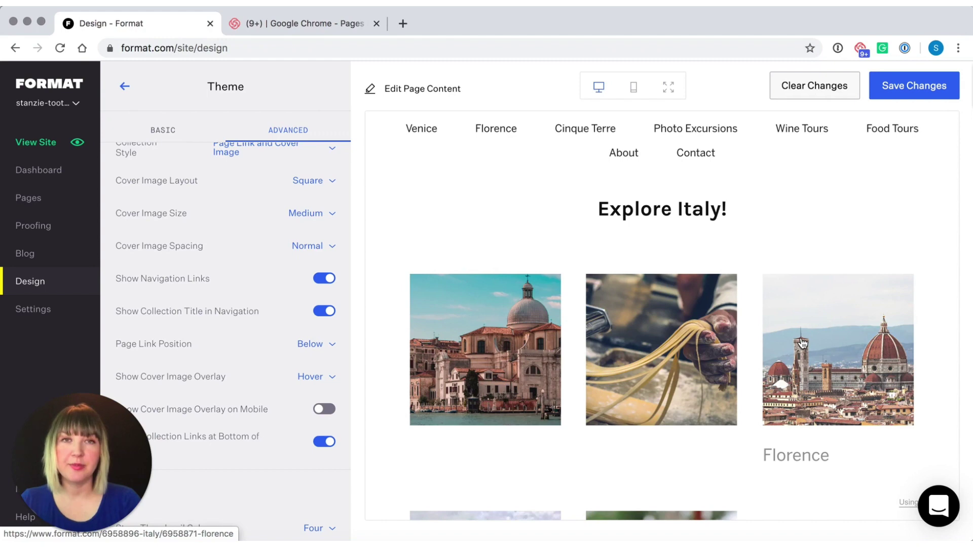
- Go to the Venice gallery page from its cover image in the preview
left_click(501, 370)
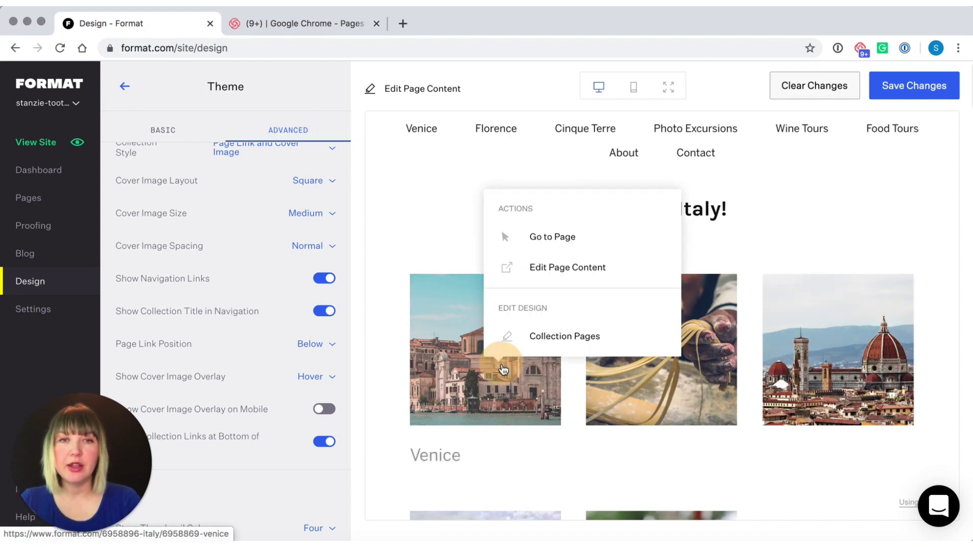
left_click(578, 244)
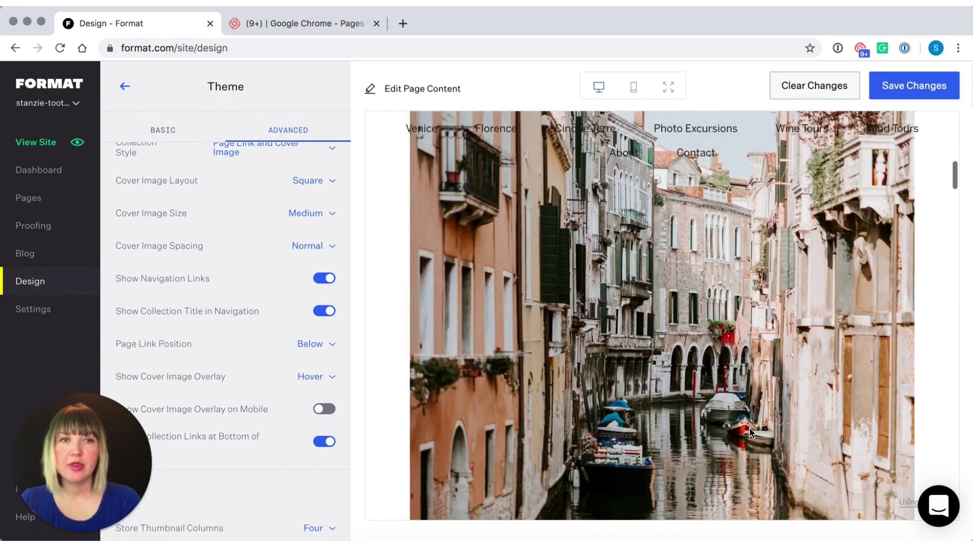
scroll(749, 432, "down", 5)
scroll(749, 432, "down", 5)
scroll(749, 432, "down", 5)
scroll(748, 432, "down", 5)
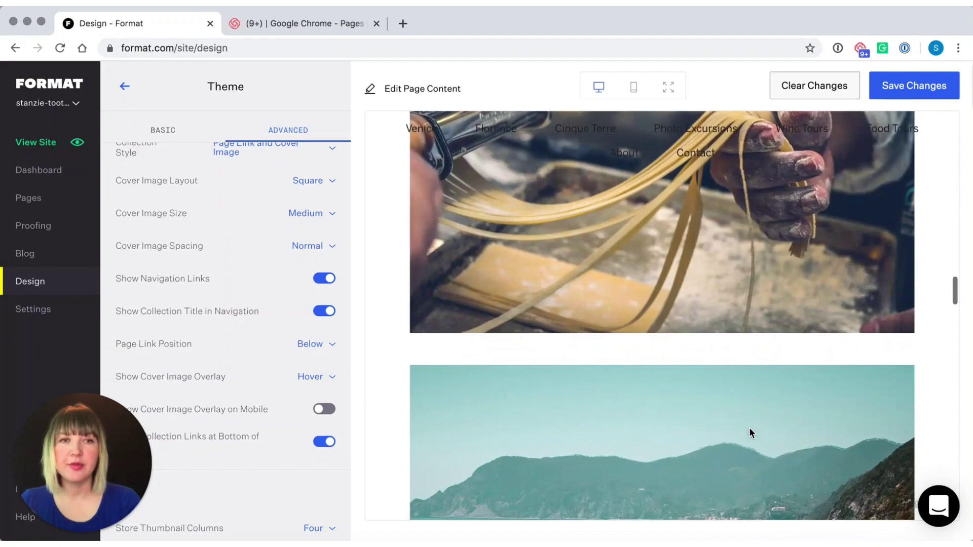
scroll(749, 432, "down", 5)
scroll(749, 432, "down", 5)
scroll(749, 432, "down", 5)
scroll(749, 432, "down", 5)
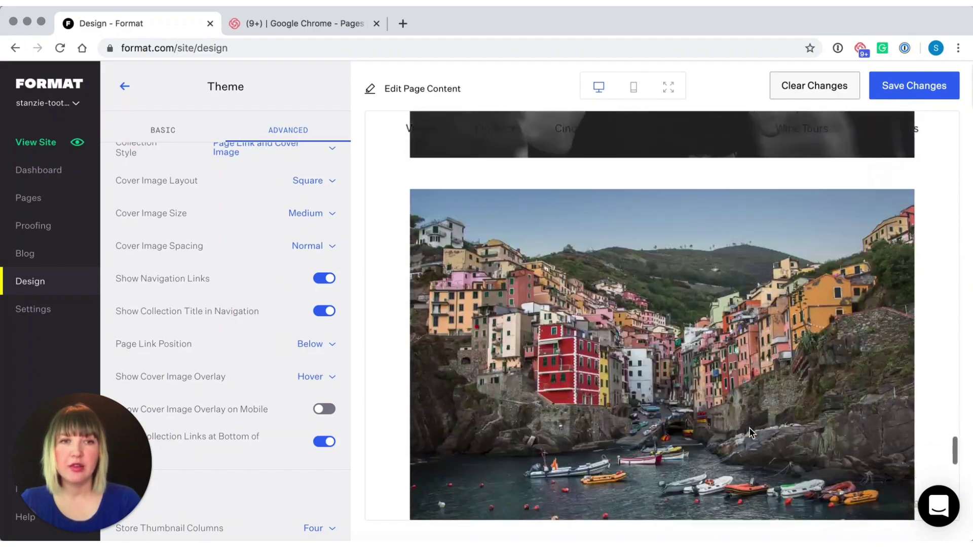
scroll(748, 432, "down", 5)
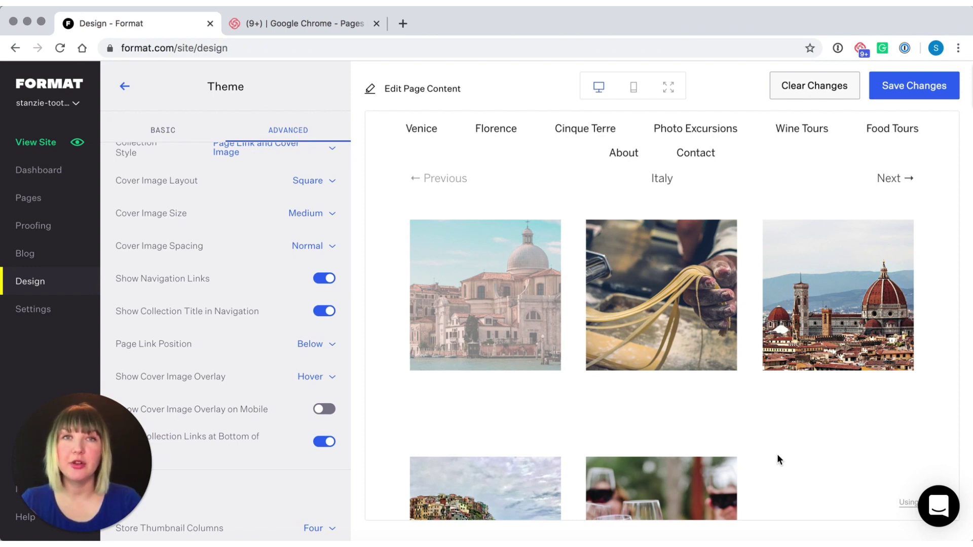
- Leave for the site's page list, saving the collection design changes
left_click(29, 198)
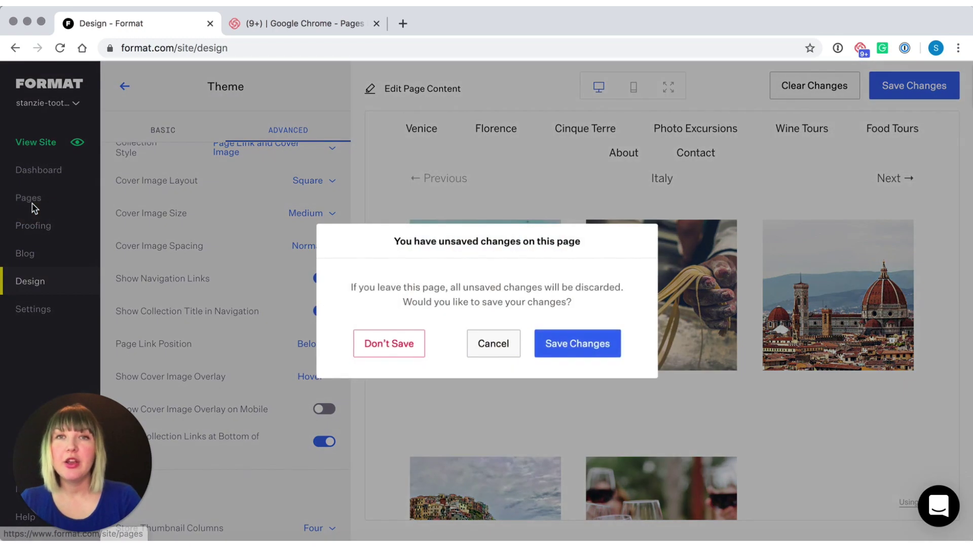
left_click(577, 343)
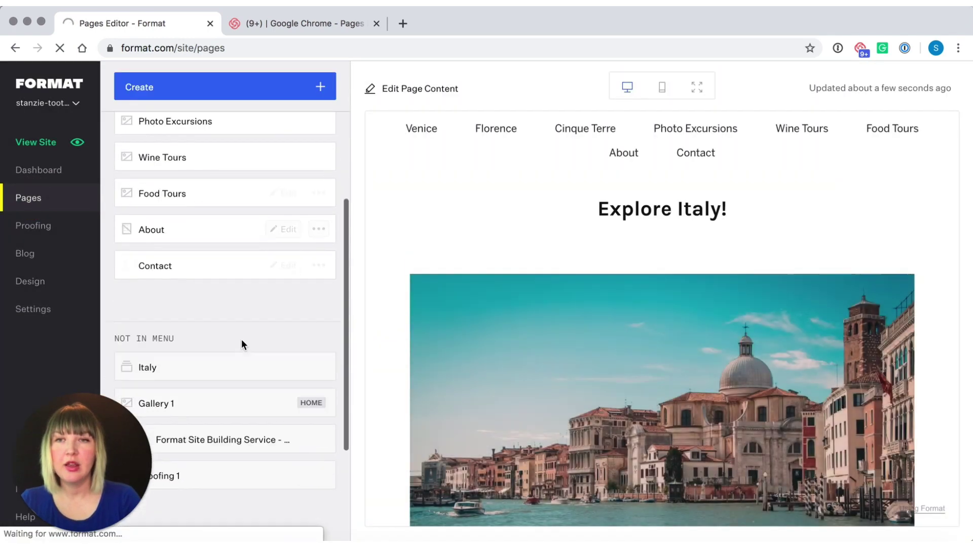
scroll(242, 339, "down", 3)
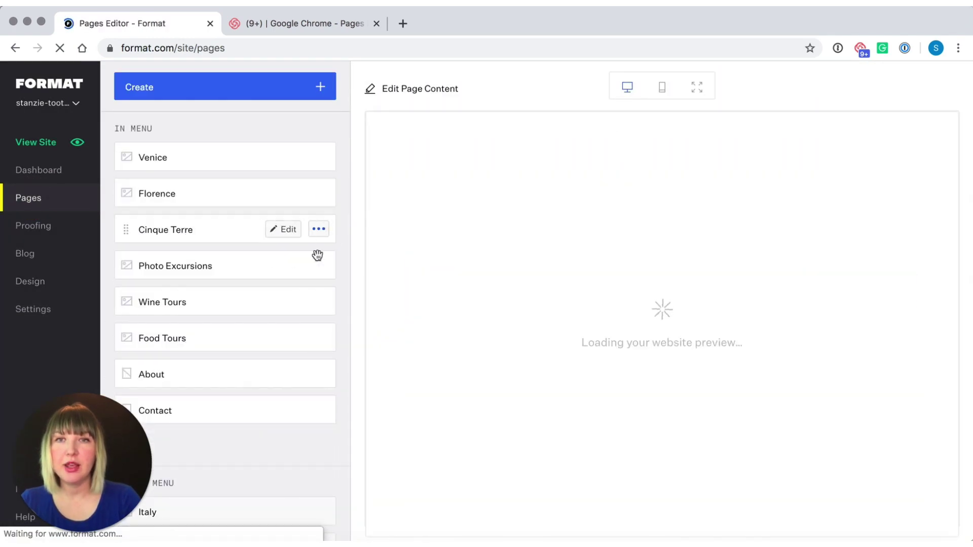
scroll(302, 449, "down", 3)
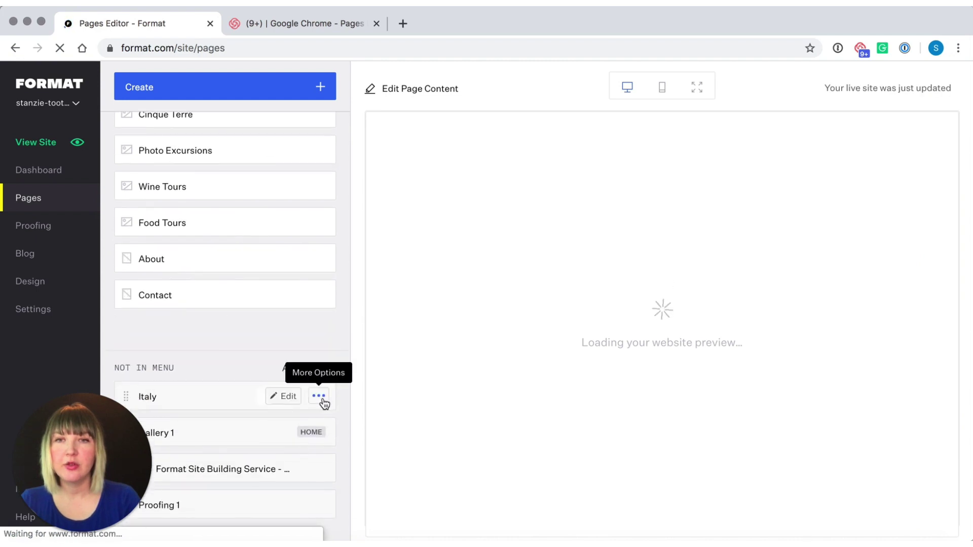
scroll(324, 402, "down", 1)
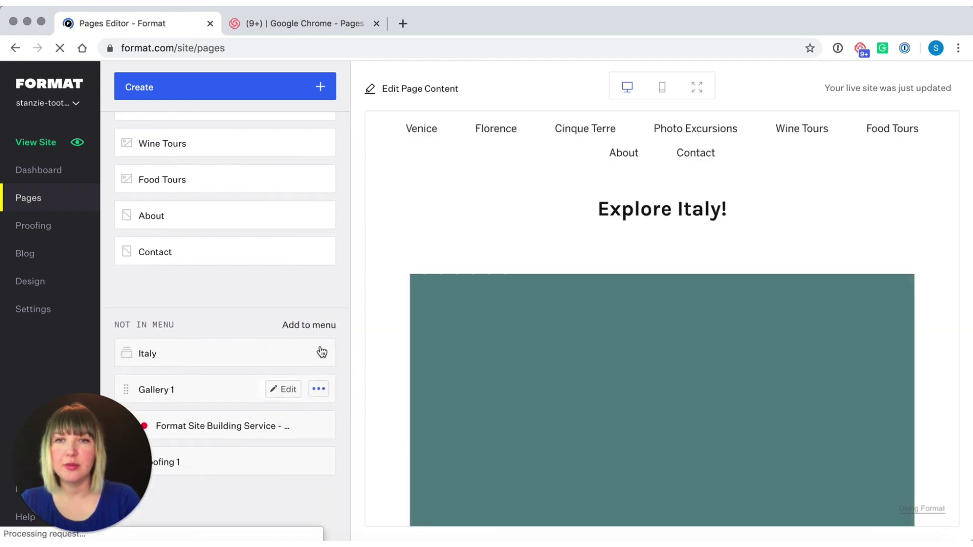
- Add Italy to the menu and remove Venice, Cinque Terre and Photo Excursions from it
left_click(320, 354)
left_click(304, 380)
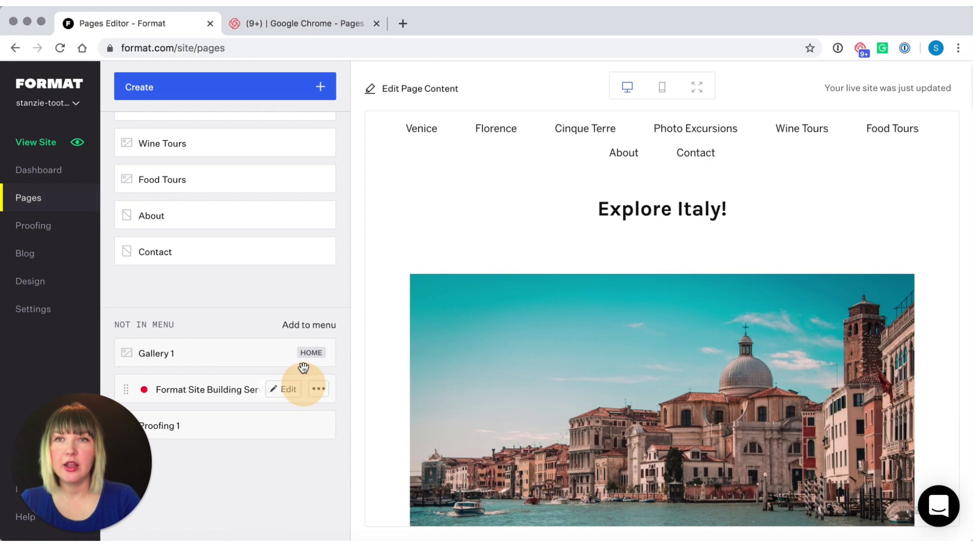
scroll(310, 295, "up", 5)
left_click(224, 157)
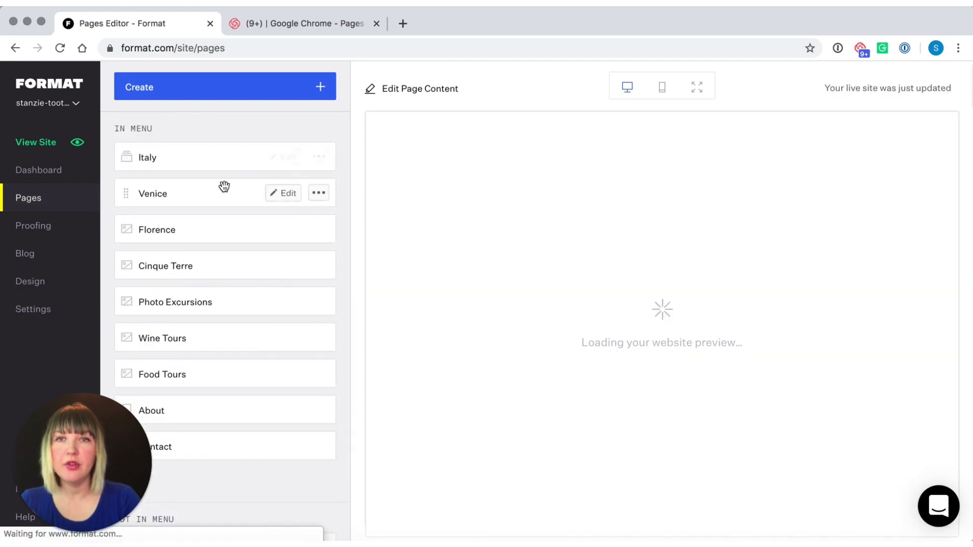
left_click(320, 196)
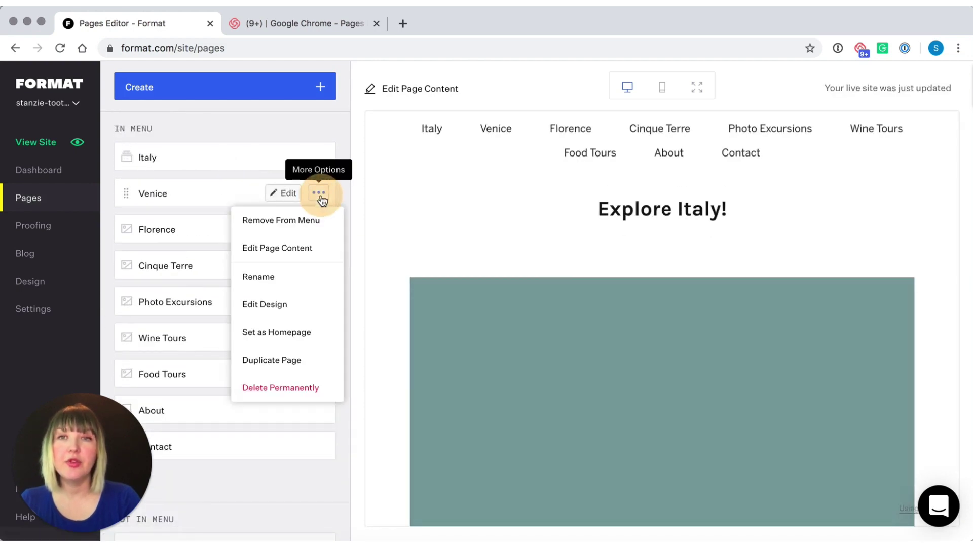
left_click(296, 226)
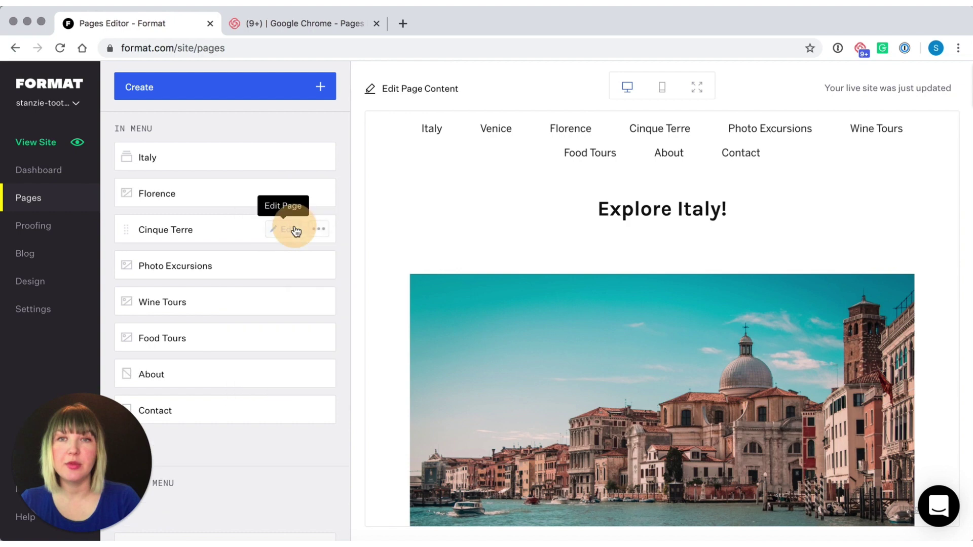
left_click(320, 229)
left_click(296, 259)
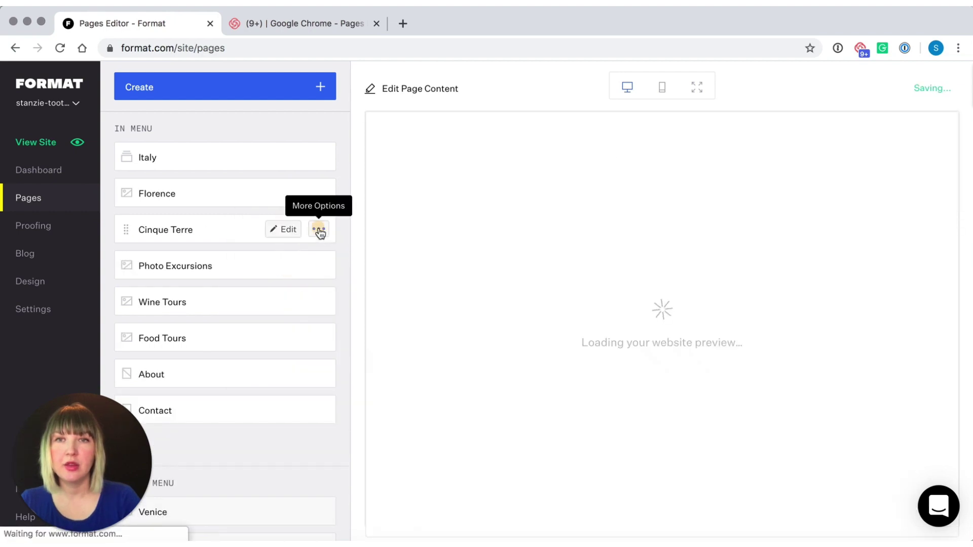
left_click(319, 230)
left_click(304, 256)
left_click(318, 230)
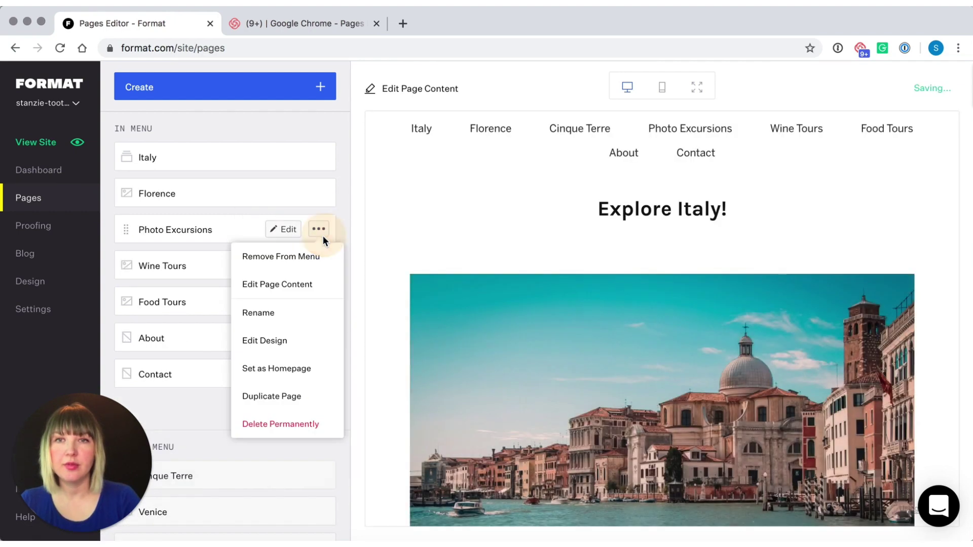
left_click(305, 259)
- Remove Wine Tours, Food Tours and Florence from the menu and make Italy the homepage
left_click(320, 230)
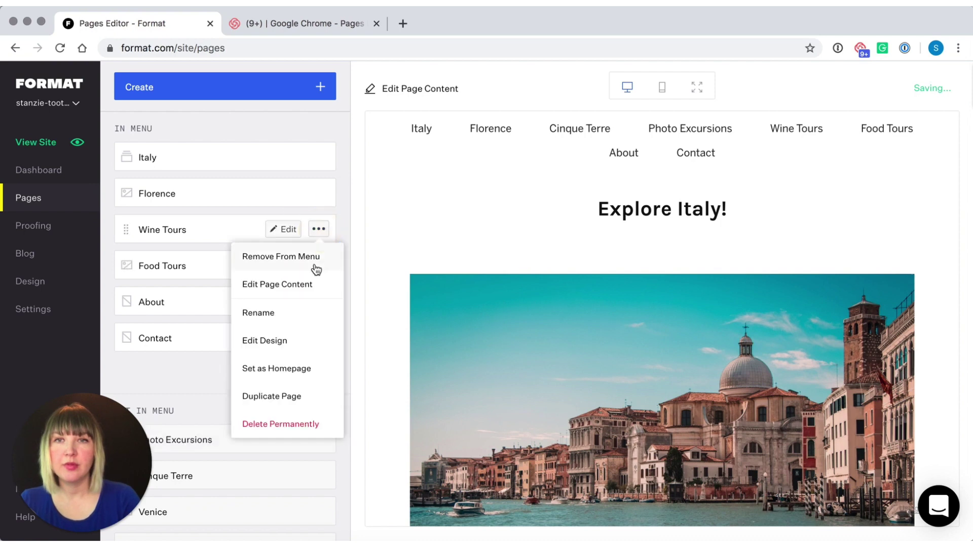
left_click(315, 258)
left_click(319, 230)
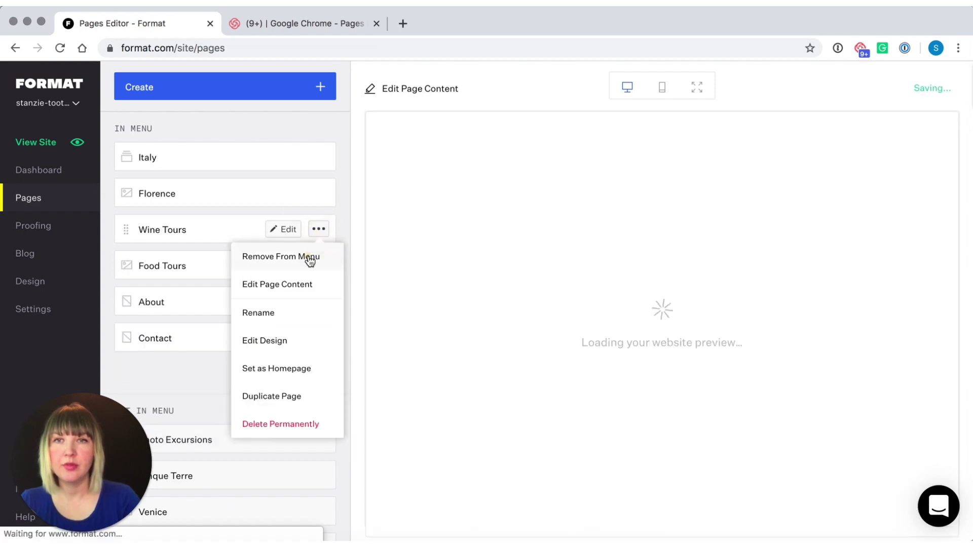
left_click(308, 257)
left_click(319, 230)
left_click(304, 257)
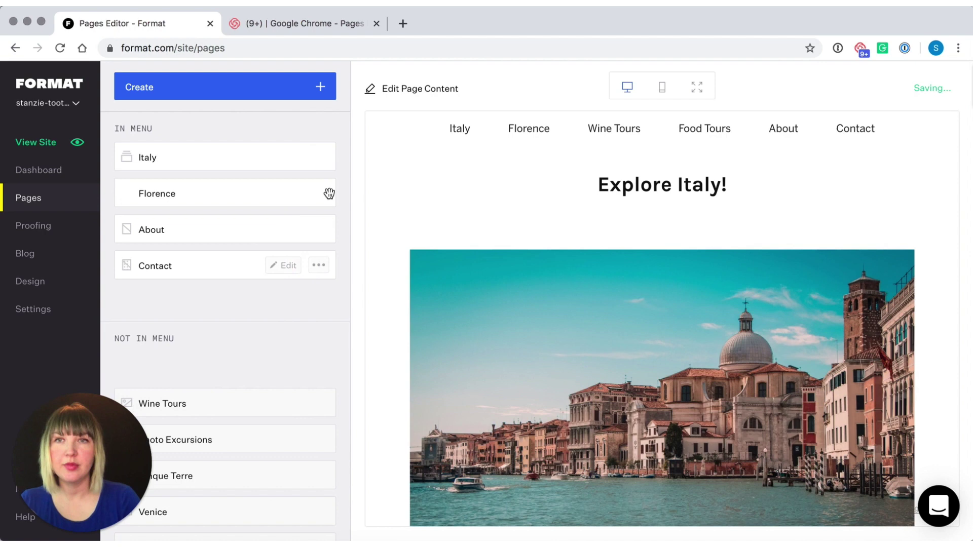
left_click(319, 193)
left_click(307, 221)
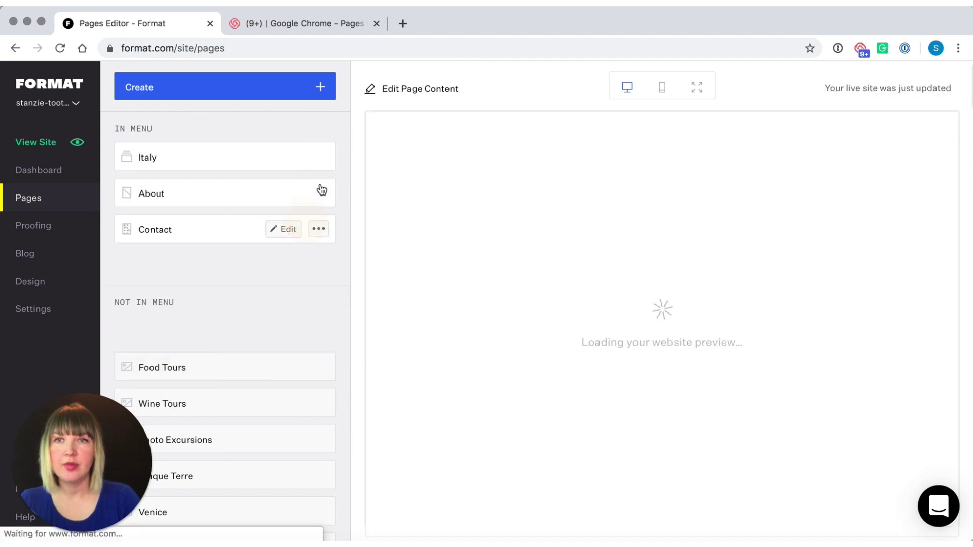
left_click(319, 157)
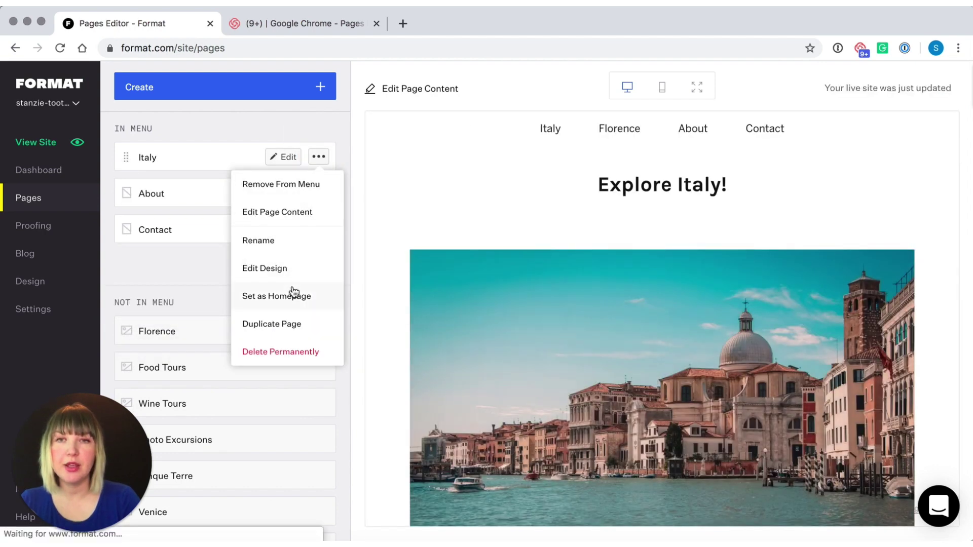
left_click(280, 185)
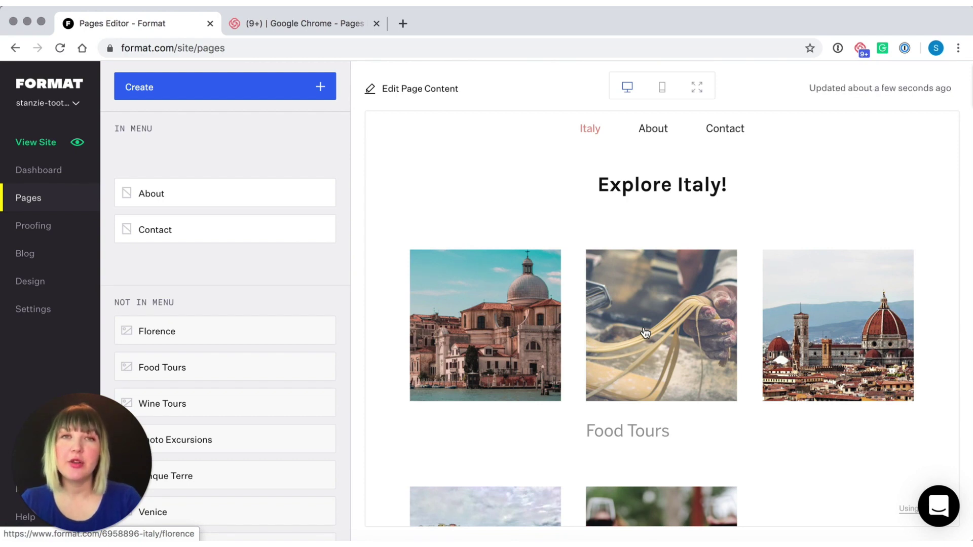
- Open the support chat panel over the site preview
left_click(939, 505)
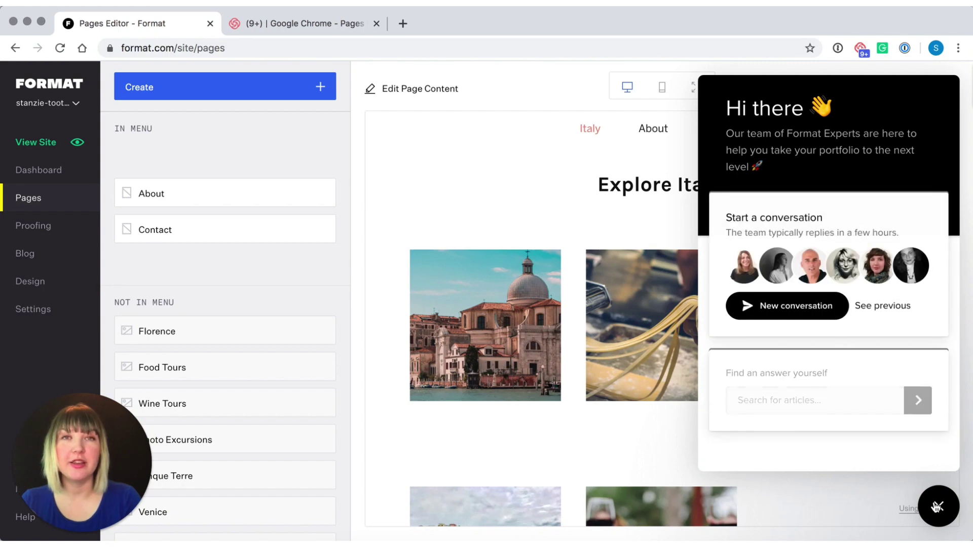